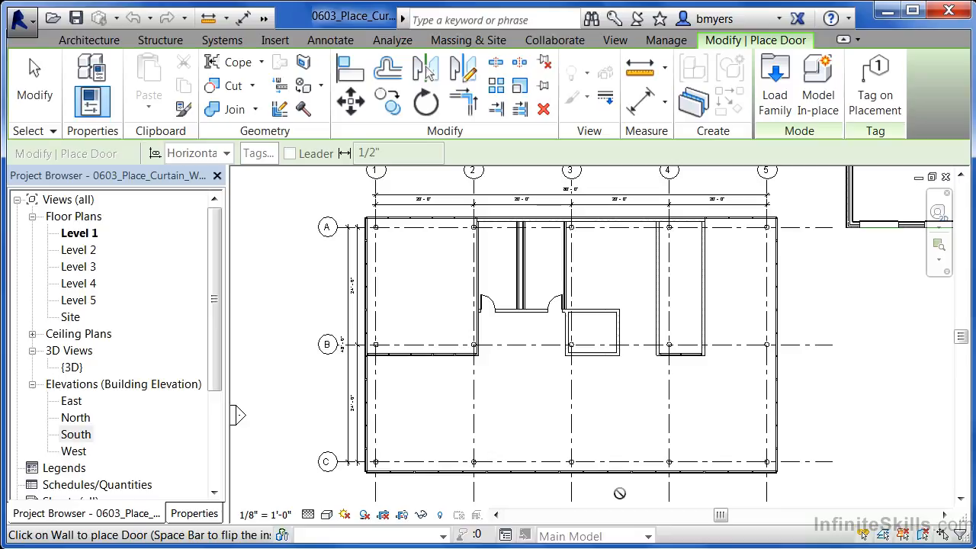
# End door placement and open the South building elevation
pyautogui.press('Escape')
pyautogui.press('Escape')
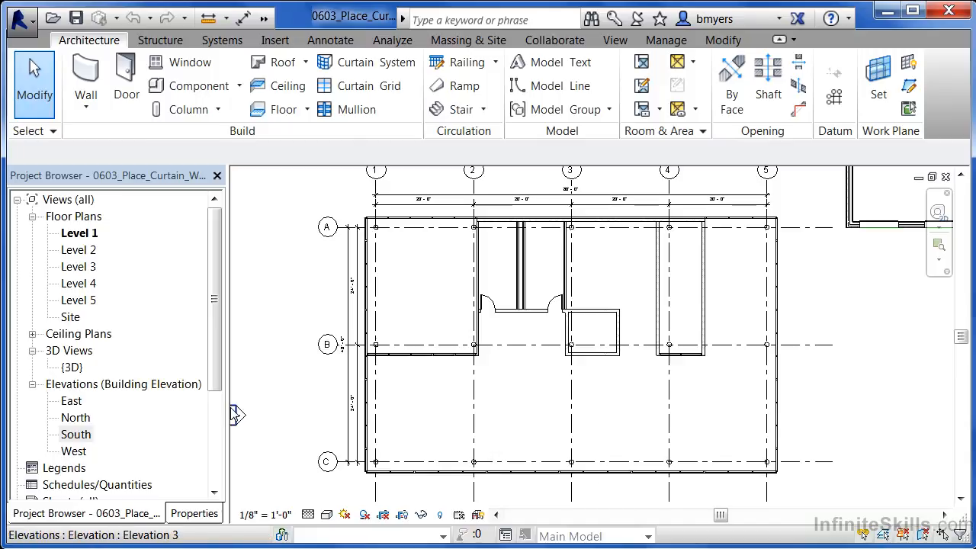
pyautogui.doubleClick(76, 434)
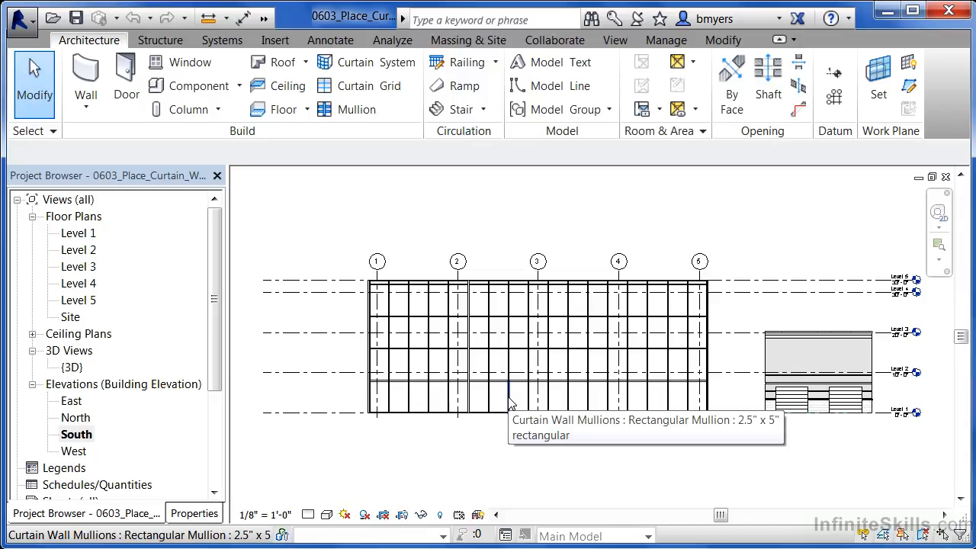
# Select the ground-floor glazed curtain panel midway between grids 2 and 3 and unpin it
pyautogui.press('Tab')
pyautogui.press('Tab')
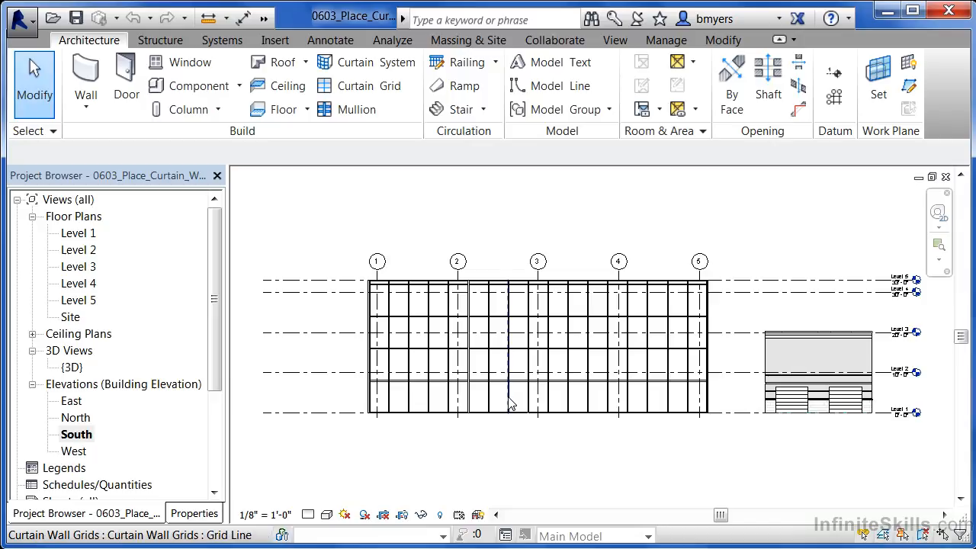
pyautogui.press('Tab')
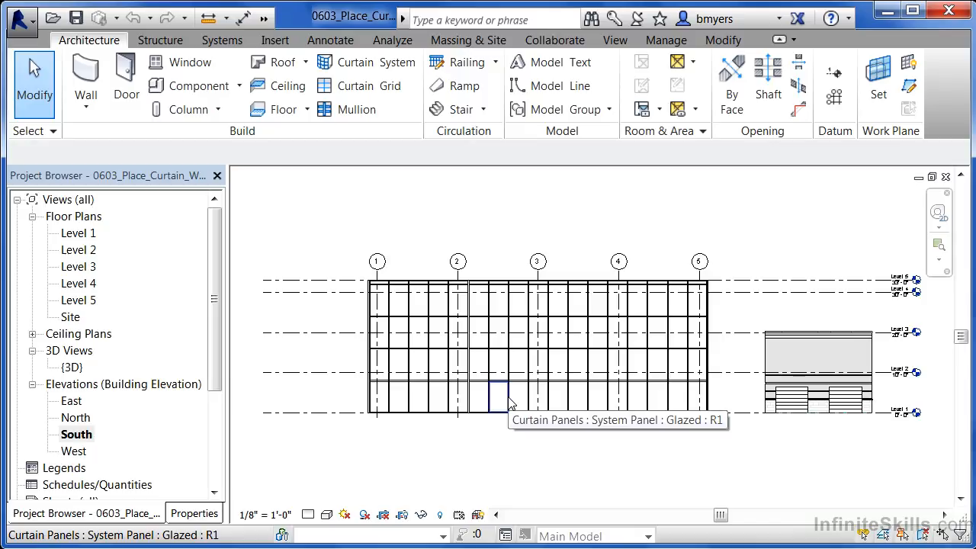
pyautogui.click(511, 404)
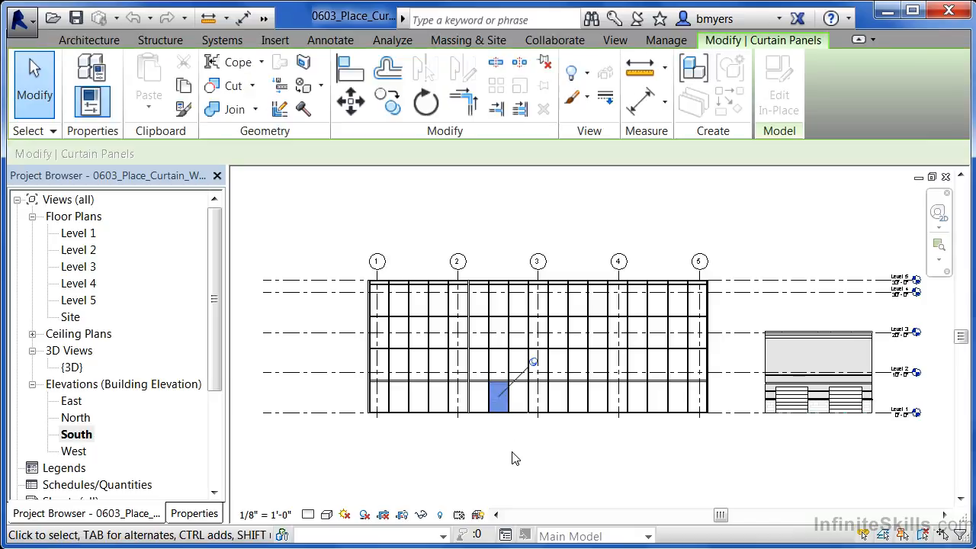
pyautogui.scroll(3, 497, 379)
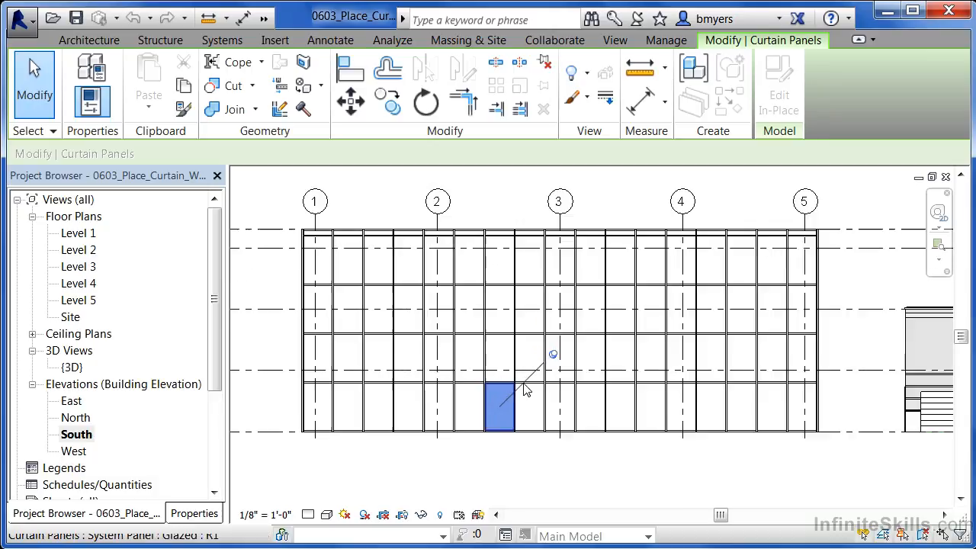
pyautogui.click(555, 356)
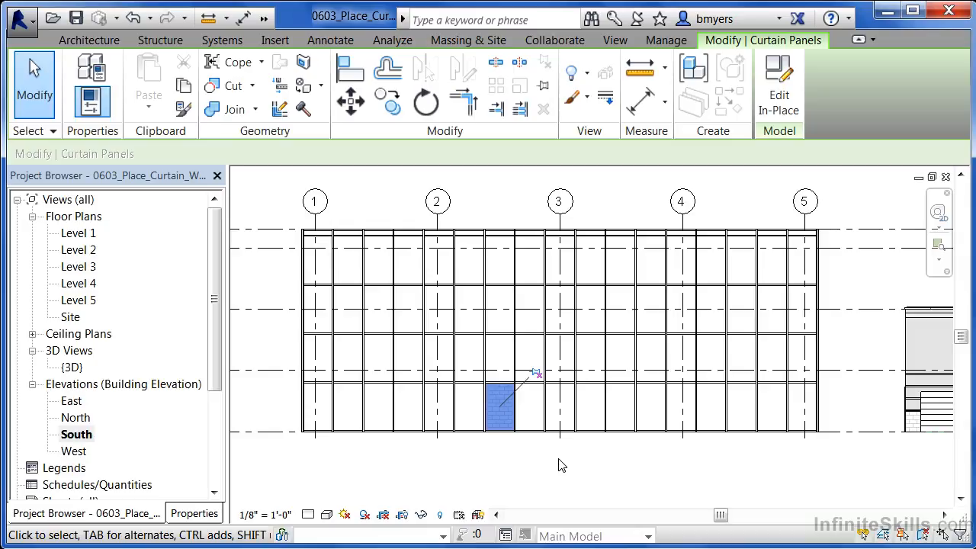
# Change the unpinned curtain panel's type to Curtain Wall-Store Front-Dbl : Store Front Double Door
pyautogui.click(194, 516)
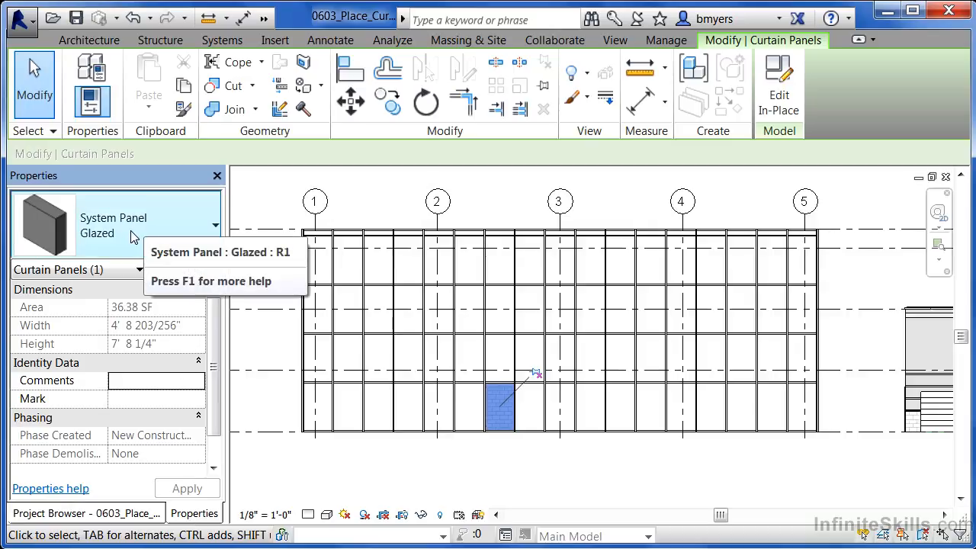
pyautogui.click(130, 230)
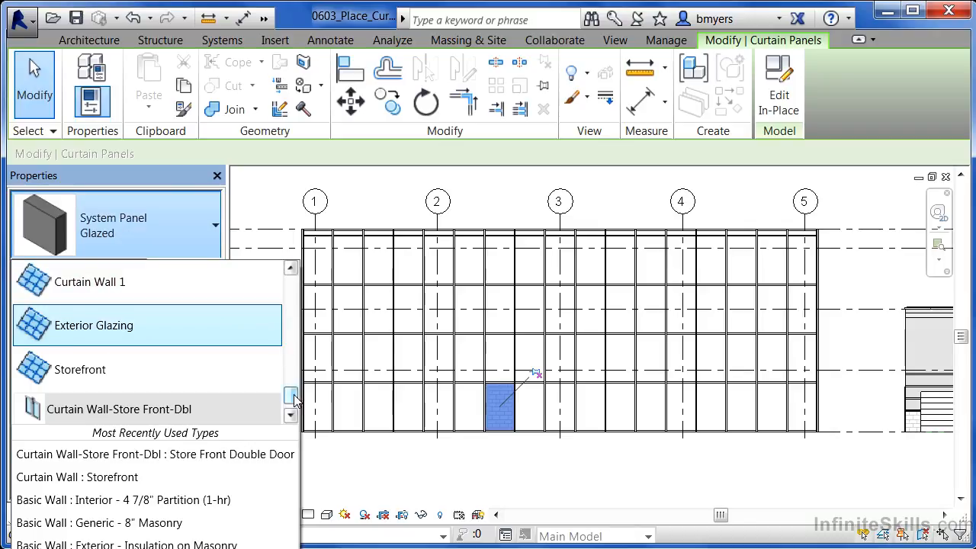
pyautogui.moveTo(293, 396); pyautogui.dragTo(293, 402)
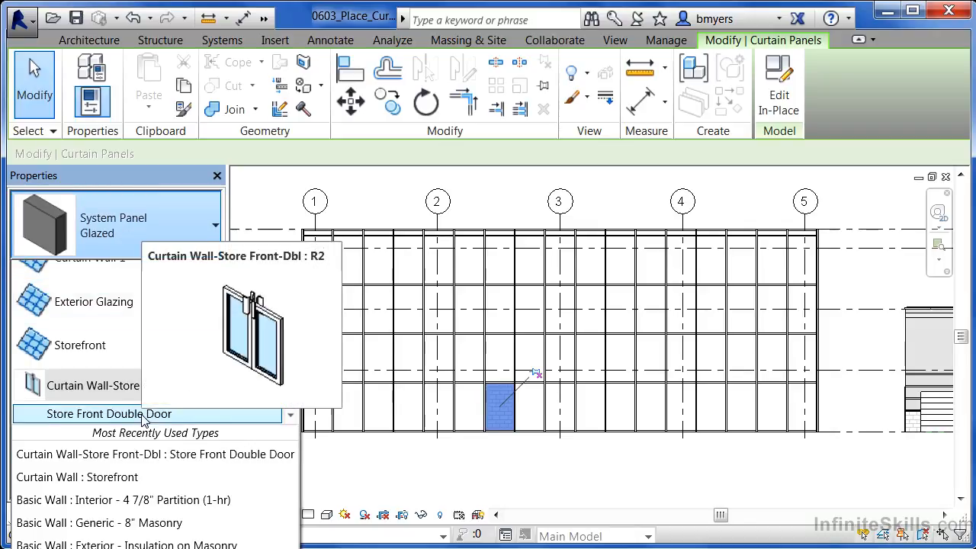
pyautogui.click(76, 414)
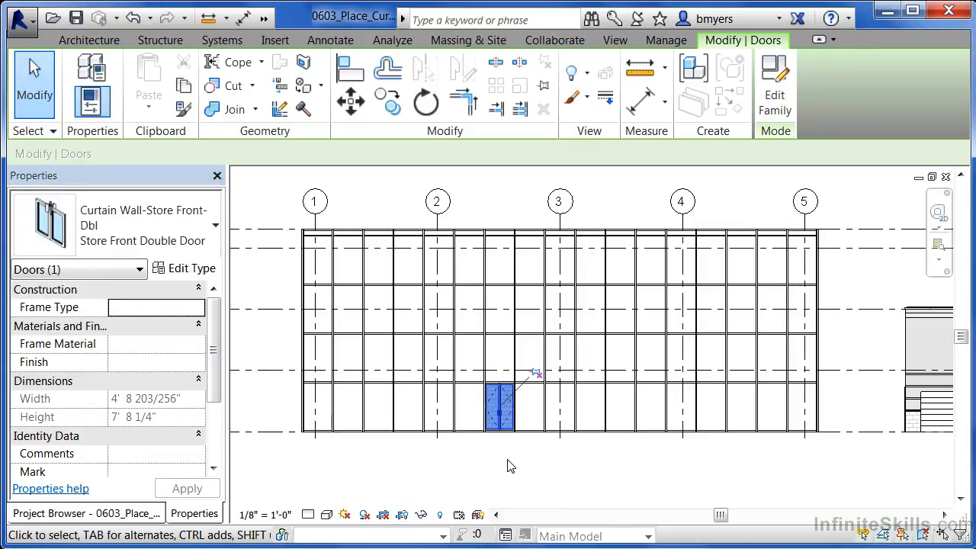
pyautogui.click(510, 466)
# Delete the 2.5" x 5" rectangular mullion running beneath the new double door in the exterior curtain wall
pyautogui.scroll(4, 513, 404)
pyautogui.scroll(2, 492, 408)
pyautogui.scroll(1, 461, 507)
pyautogui.scroll(3, 461, 507)
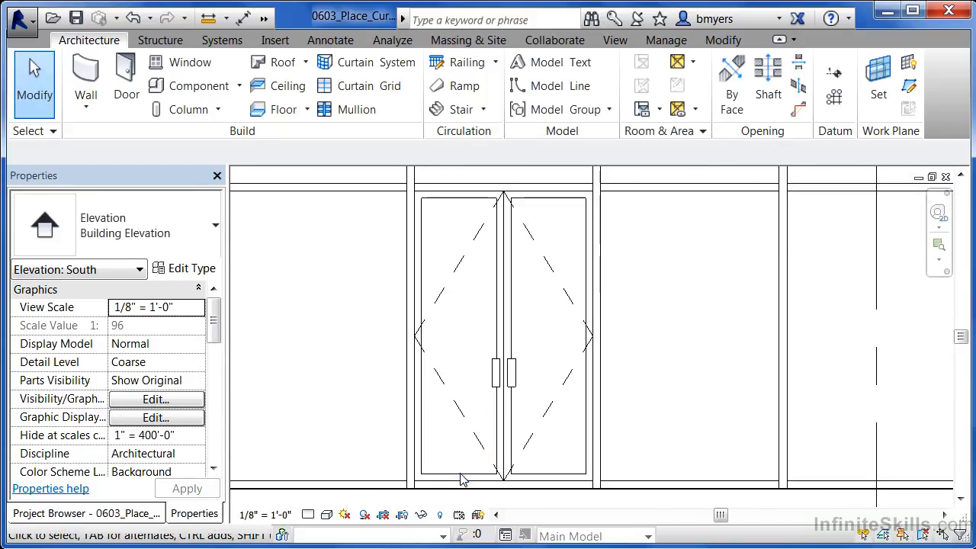
pyautogui.press('Tab')
pyautogui.click(486, 488)
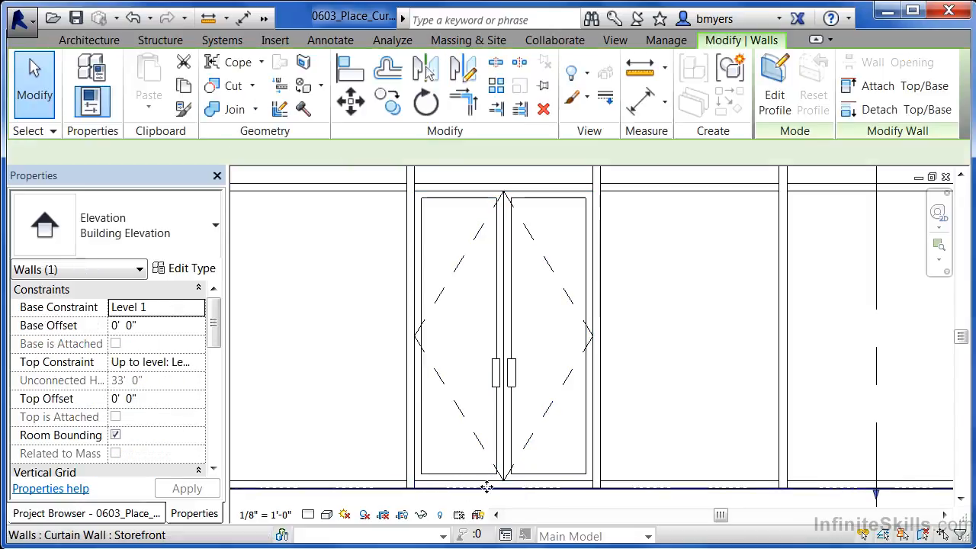
pyautogui.press('Escape')
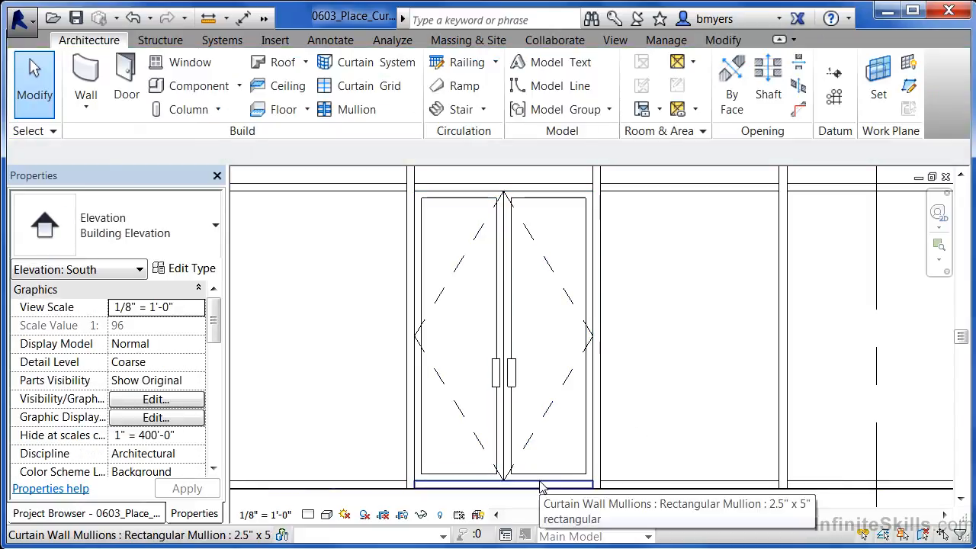
pyautogui.click(540, 486)
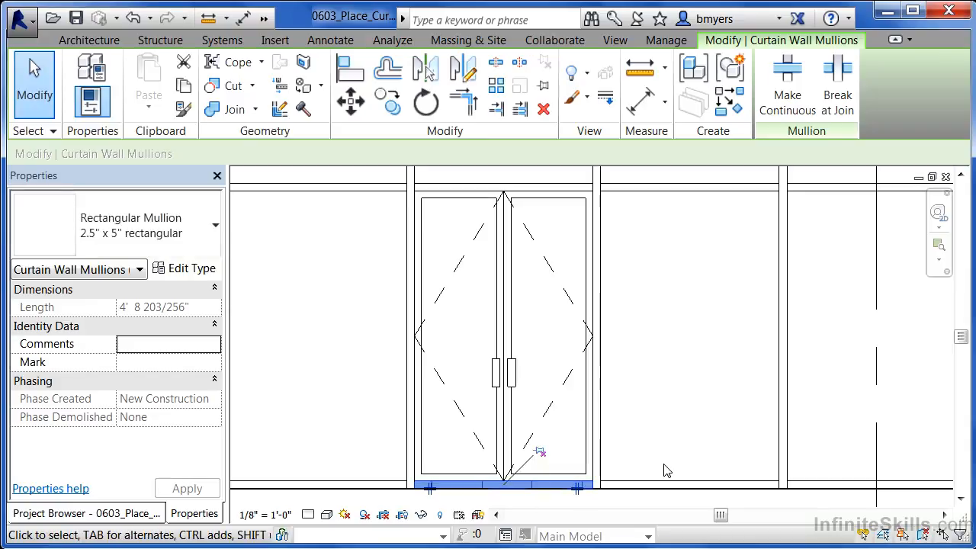
pyautogui.press('Escape')
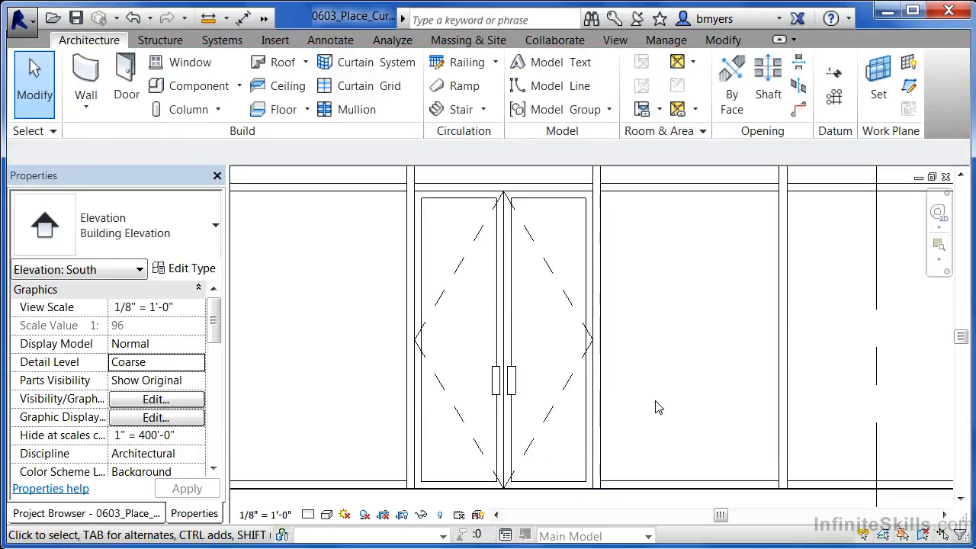
# Close the South elevation and open the default 3D view
pyautogui.scroll(-6, 657, 407)
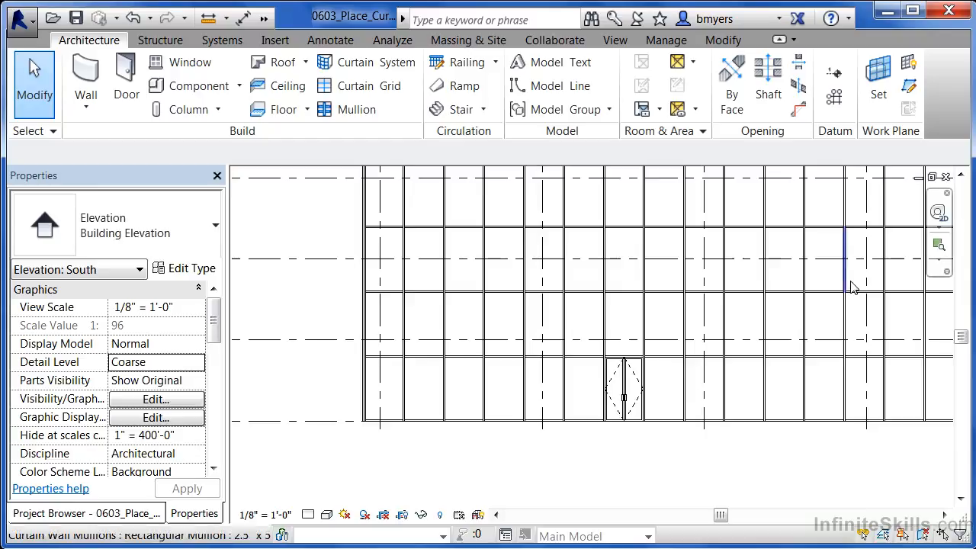
pyautogui.click(945, 178)
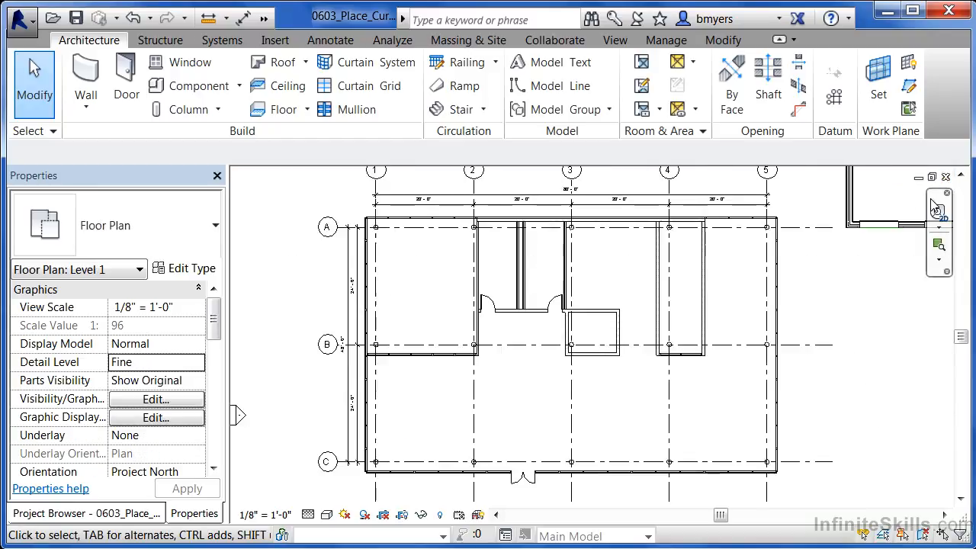
pyautogui.click(261, 21)
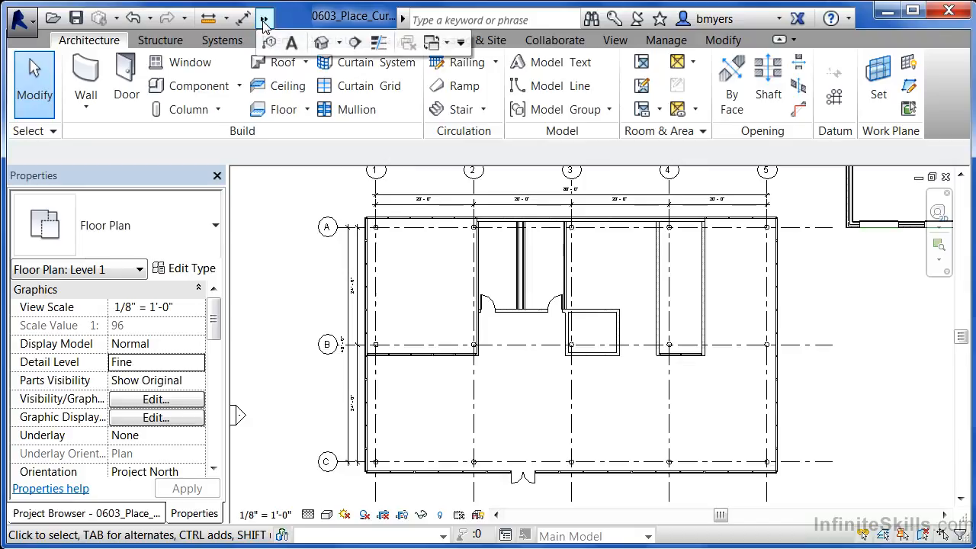
pyautogui.click(321, 45)
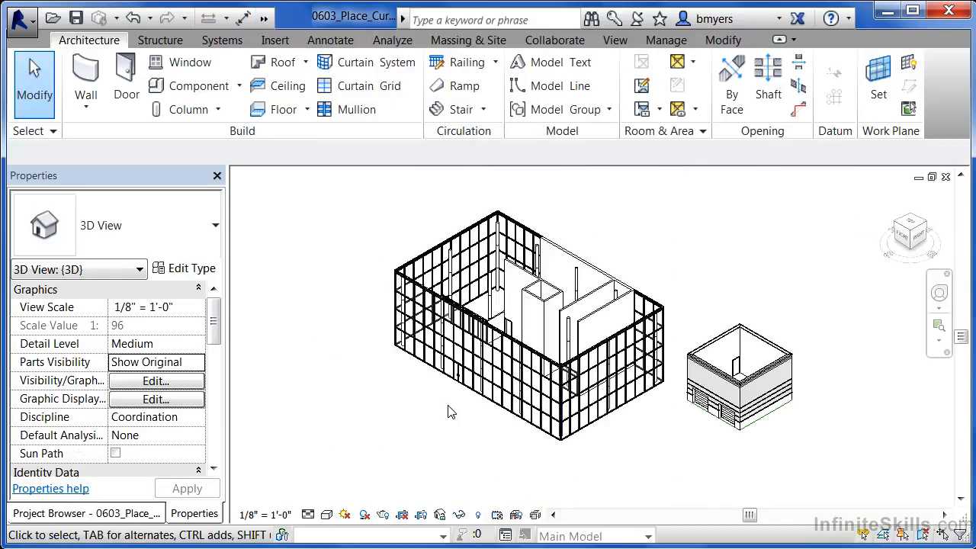
# Unpin the glazed panel beside the end panel of the long interior storefront wall and change it to Store Front Double Door
pyautogui.keyDown('shift'); pyautogui.moveTo(346, 353); pyautogui.dragTo(351, 356, button='middle'); pyautogui.keyUp('shift')
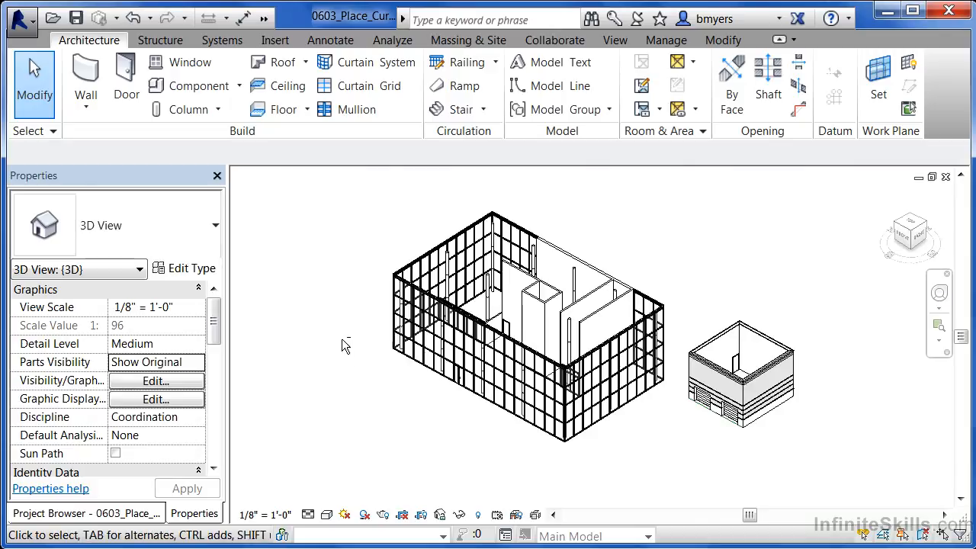
pyautogui.moveTo(353, 351); pyautogui.dragTo(462, 457, button='middle')
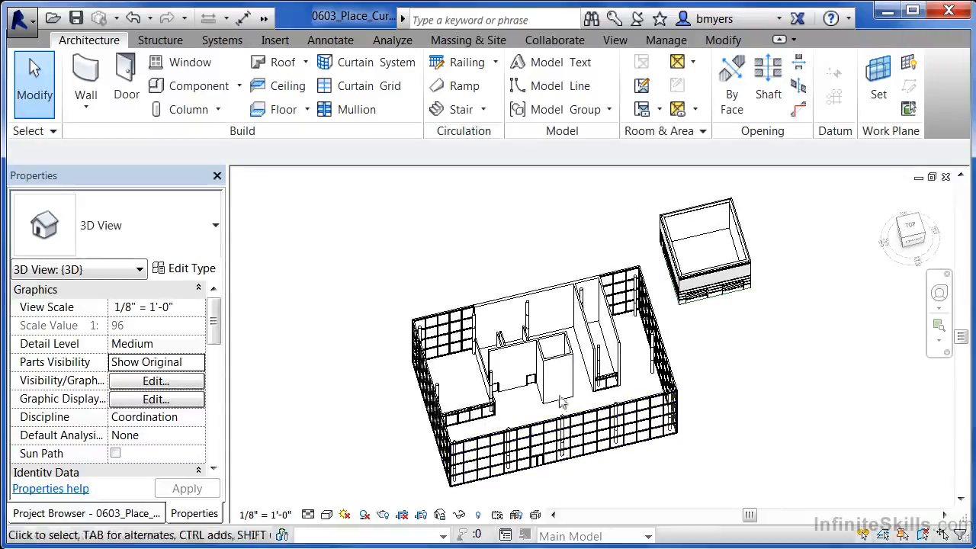
pyautogui.scroll(6, 534, 427)
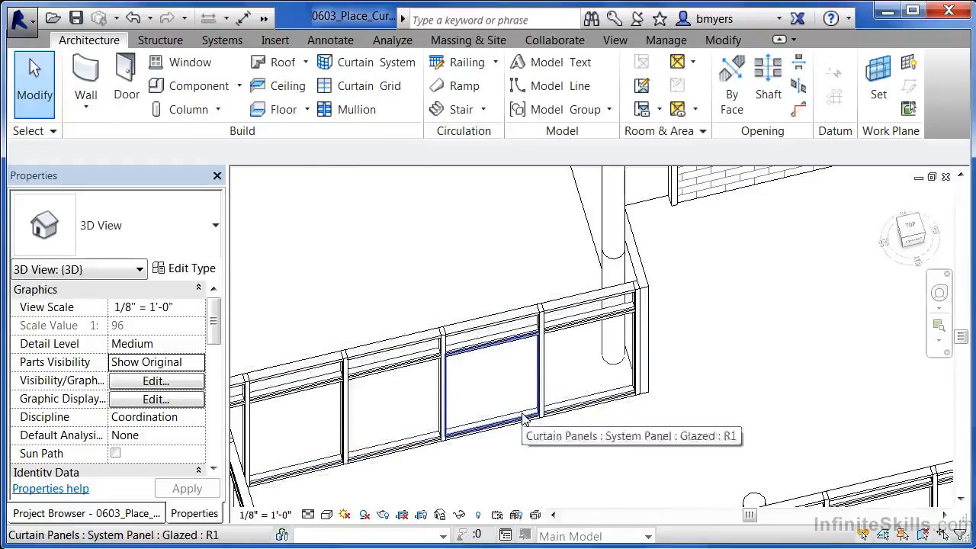
pyautogui.click(494, 362)
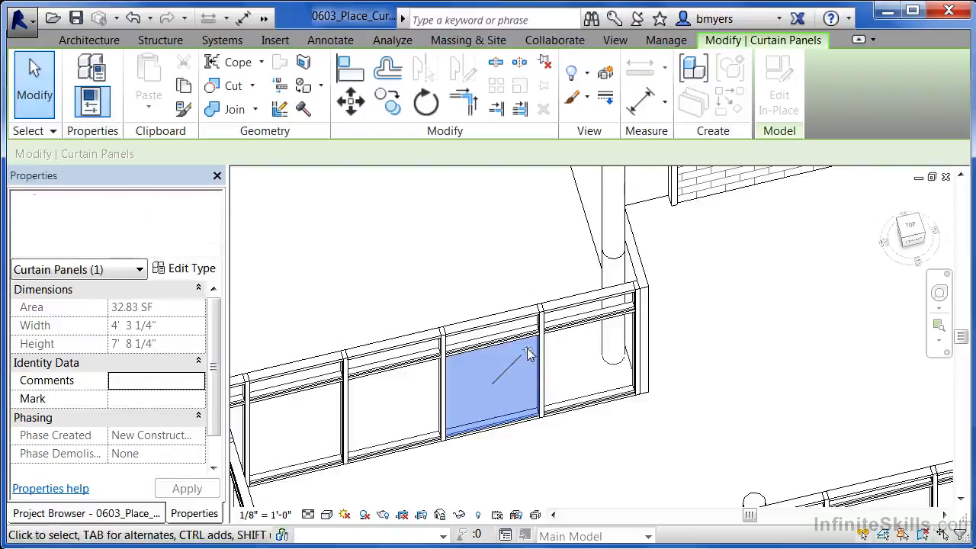
pyautogui.click(167, 234)
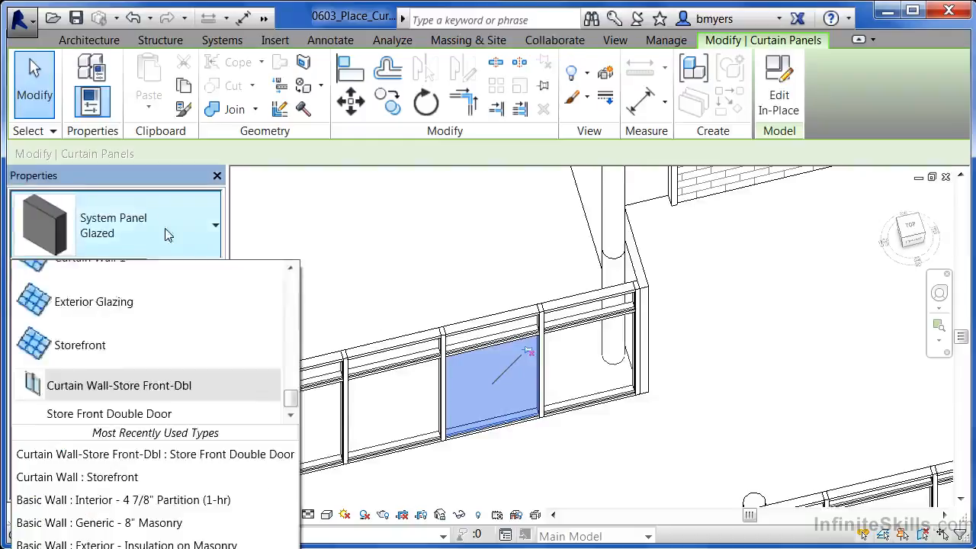
pyautogui.scroll(1, 272, 333)
pyautogui.click(291, 414)
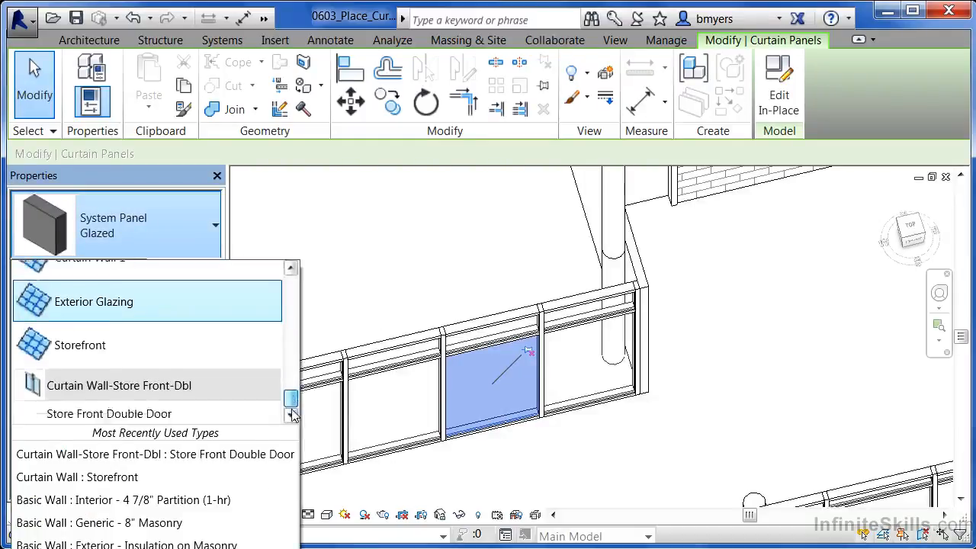
pyautogui.click(283, 412)
pyautogui.click(503, 449)
# Unpin and delete the mullion beneath the double door in the long interior storefront wall
pyautogui.scroll(5, 503, 448)
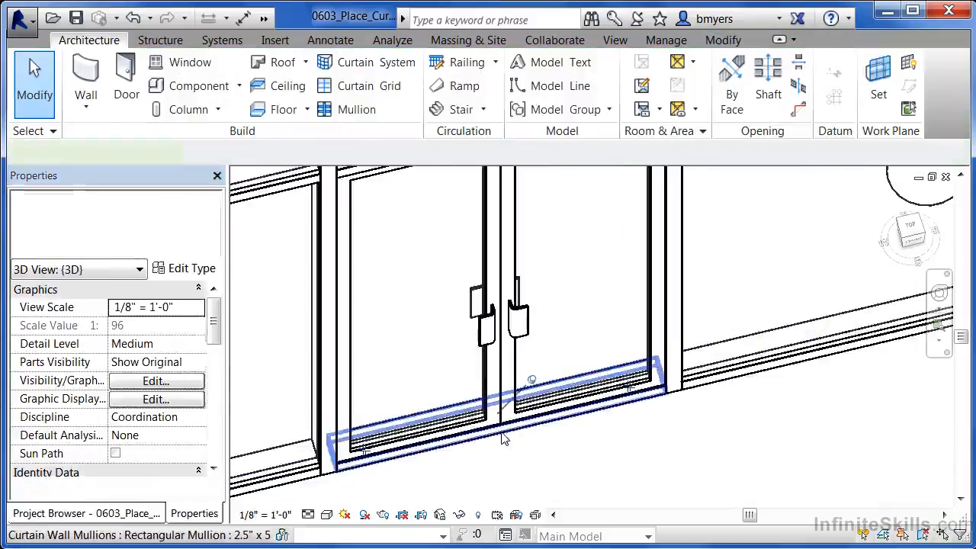
pyautogui.click(503, 439)
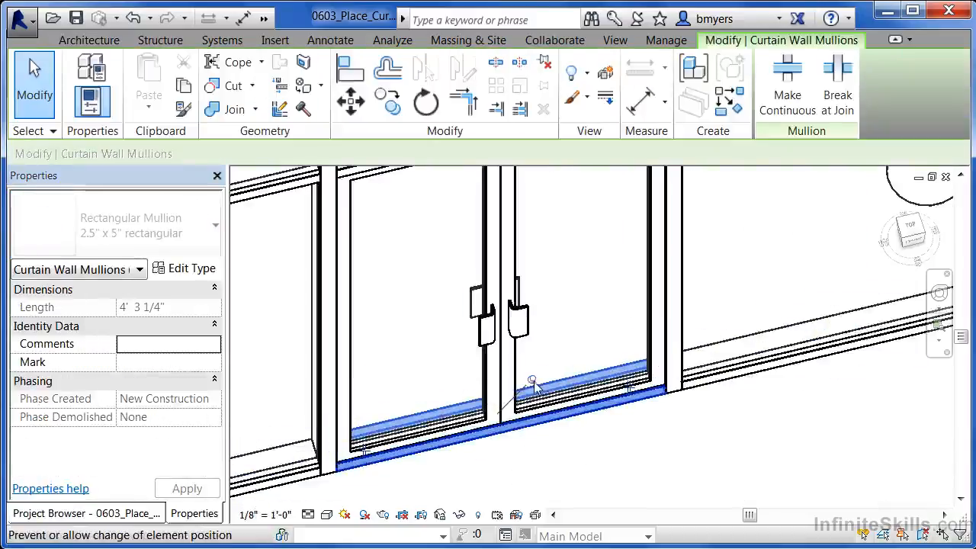
pyautogui.press('Escape')
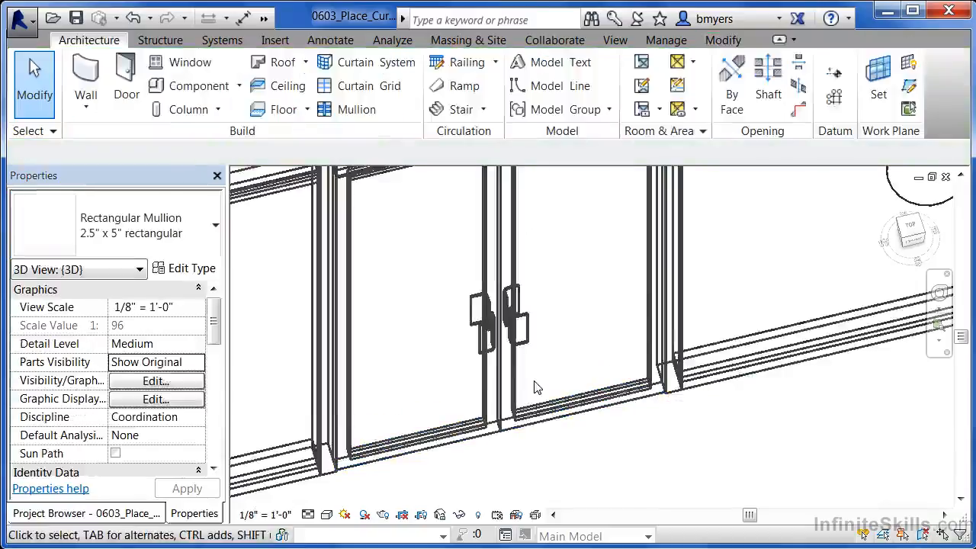
# Unpin the right-hand glazed panel in the short two-bay storefront wall and change it to Store Front Double Door
pyautogui.scroll(-8, 408, 324)
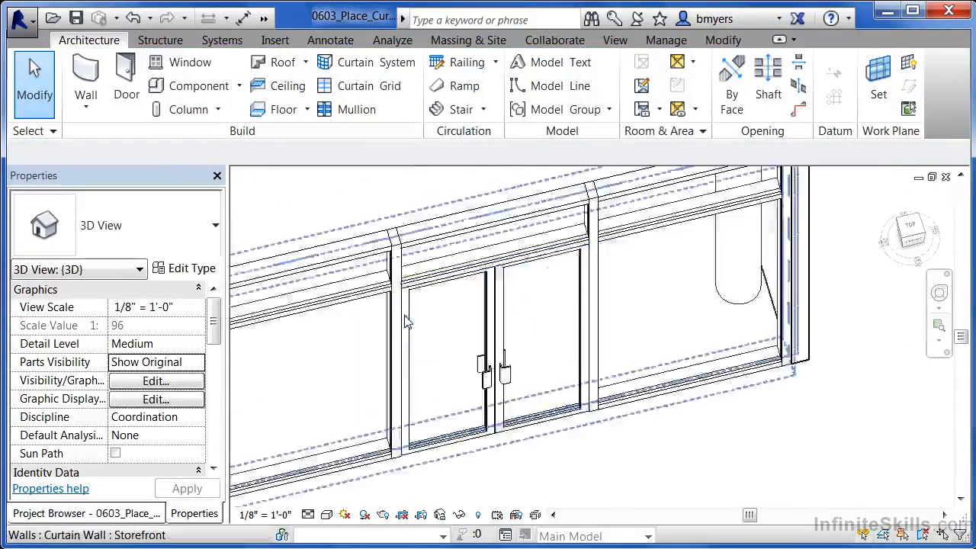
pyautogui.scroll(6, 408, 326)
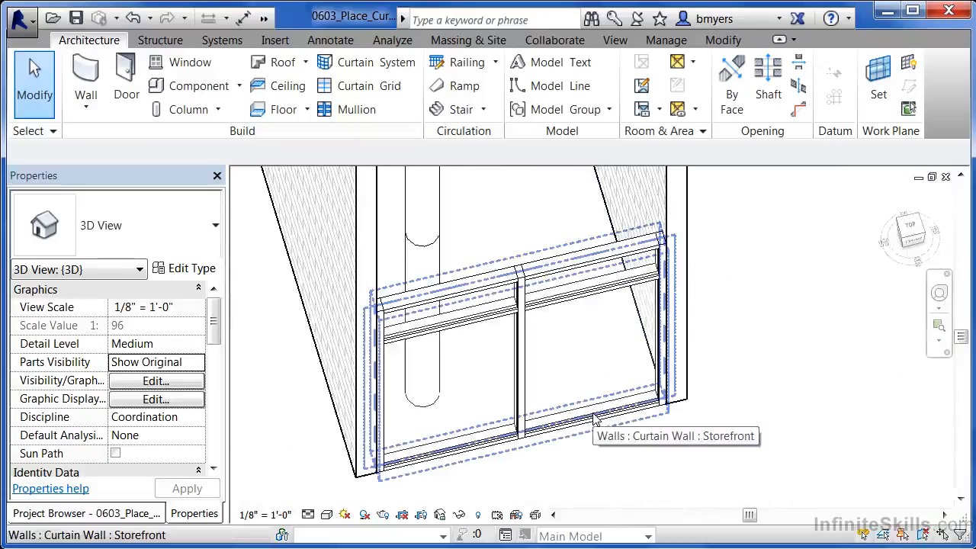
pyautogui.press('Tab')
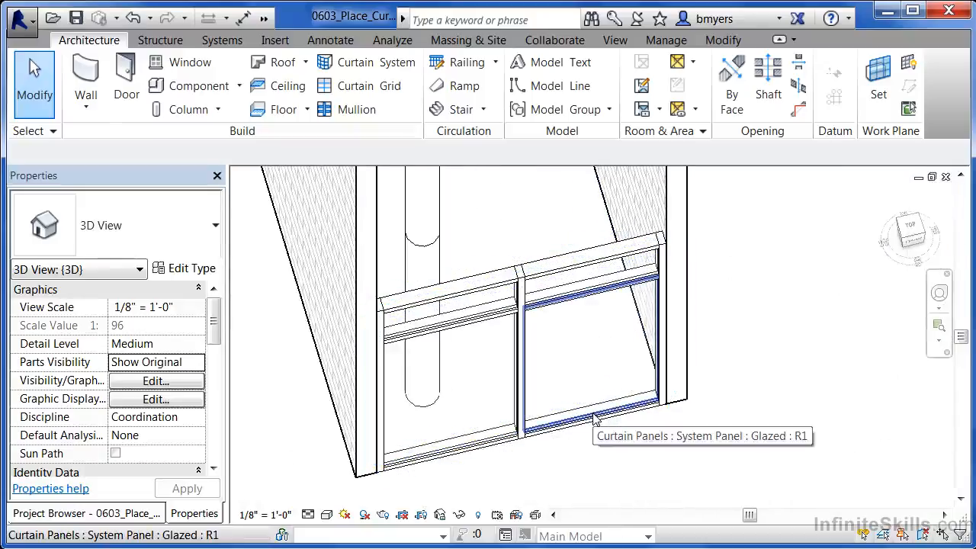
pyautogui.click(595, 418)
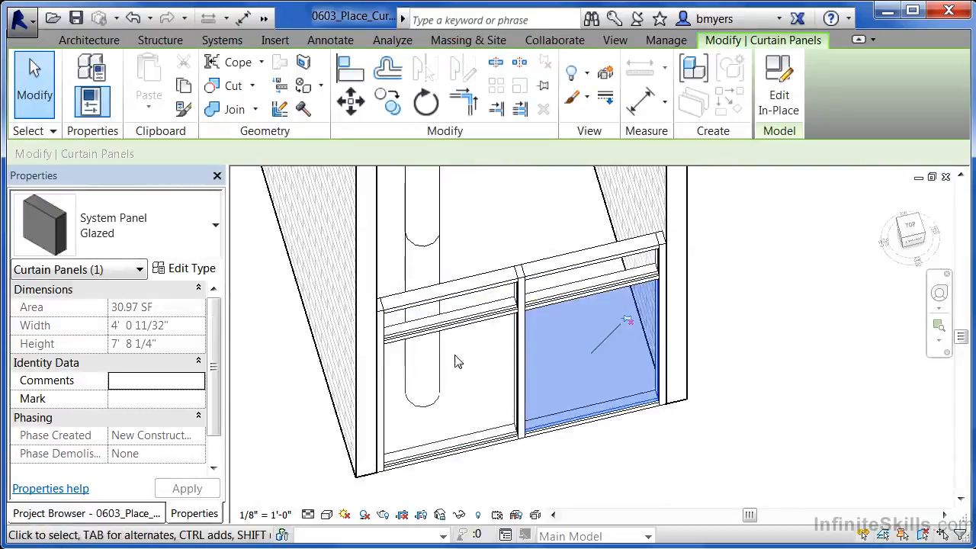
pyautogui.click(171, 228)
pyautogui.scroll(1, 152, 321)
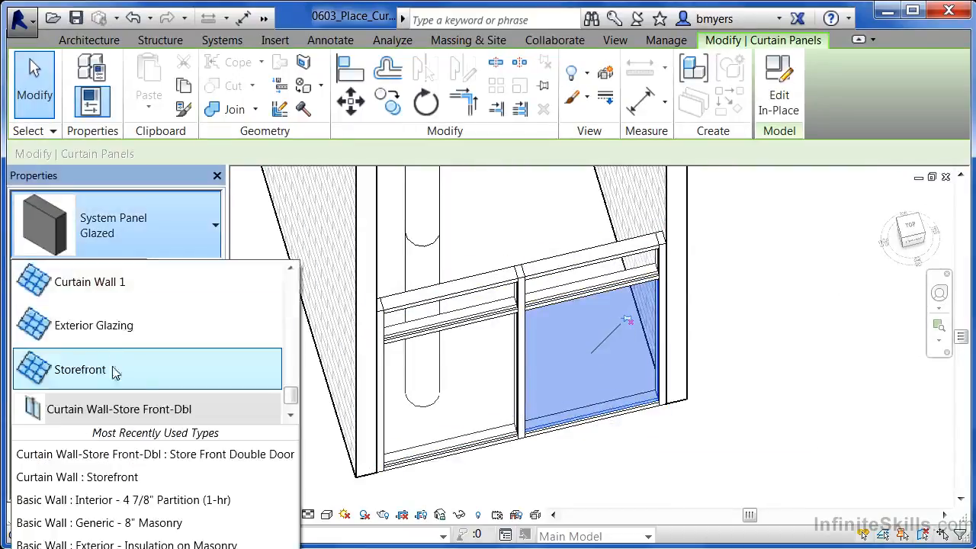
pyautogui.click(290, 414)
pyautogui.click(174, 411)
pyautogui.press('Escape')
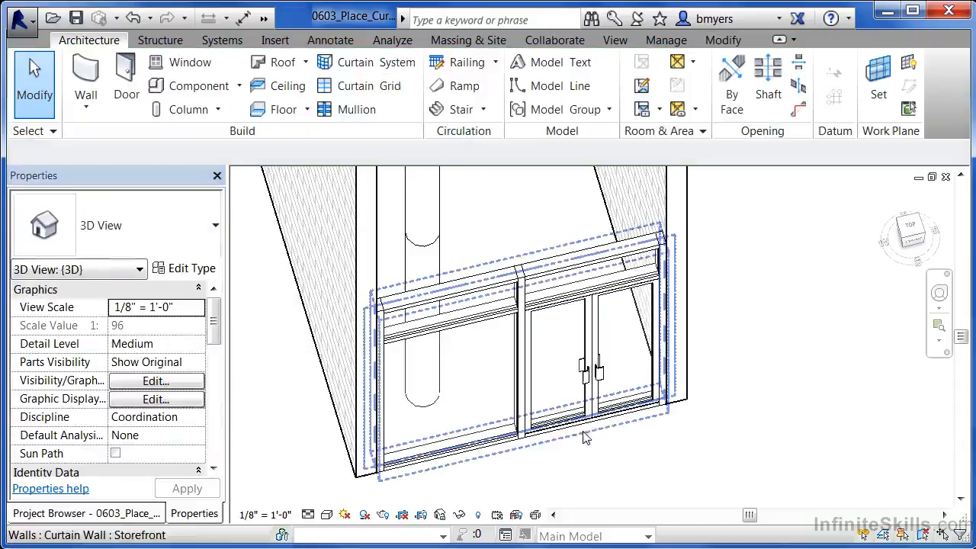
# Unpin and delete the mullion beneath the double door in the short two-bay storefront wall
pyautogui.click(583, 421)
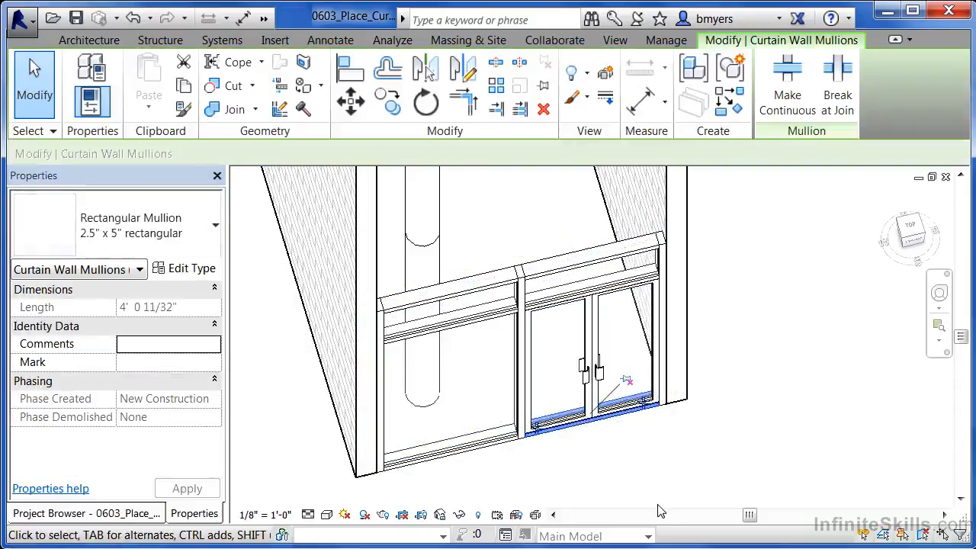
pyautogui.press('Escape')
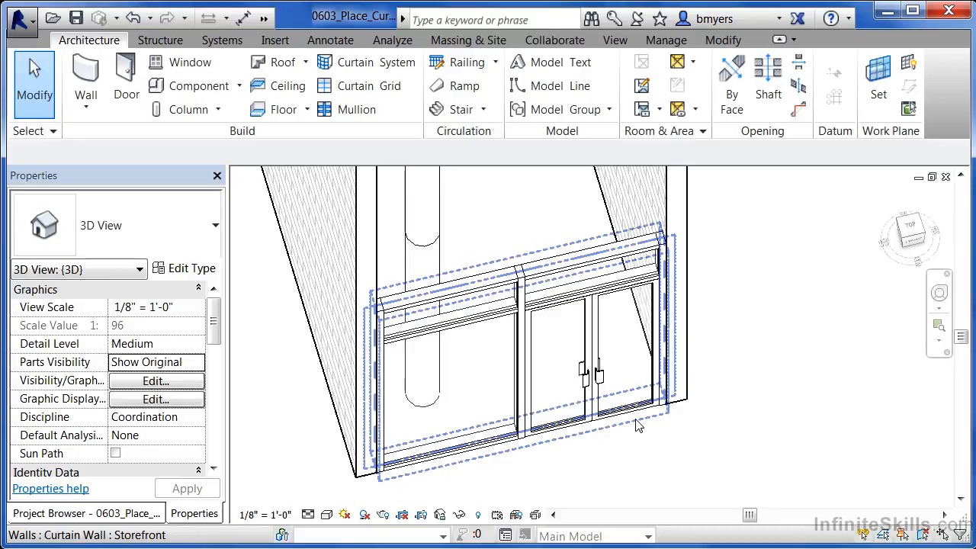
# Unpin the large glazed panel beside the double door in the two-bay storefront wall and change it to Store Front Double Door
pyautogui.press('Tab')
pyautogui.press('Tab')
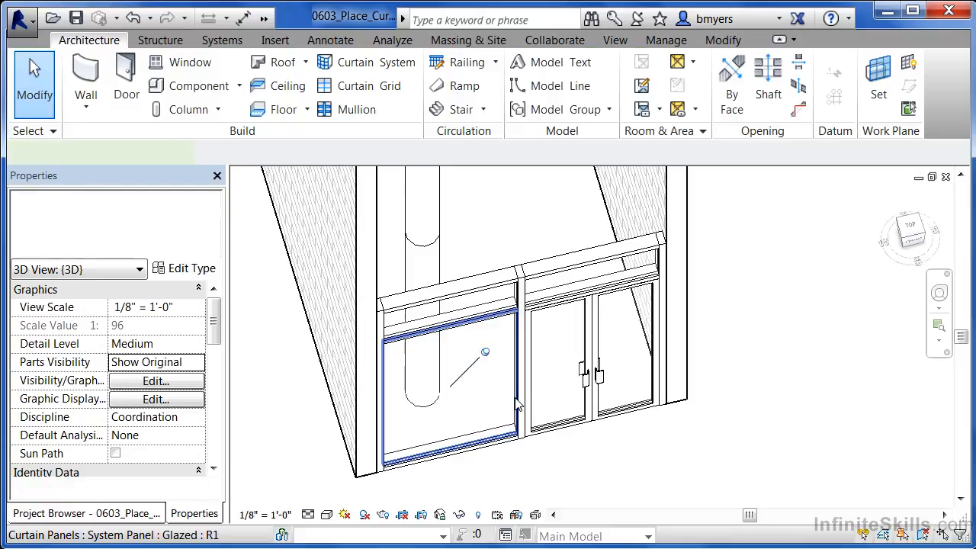
pyautogui.click(517, 406)
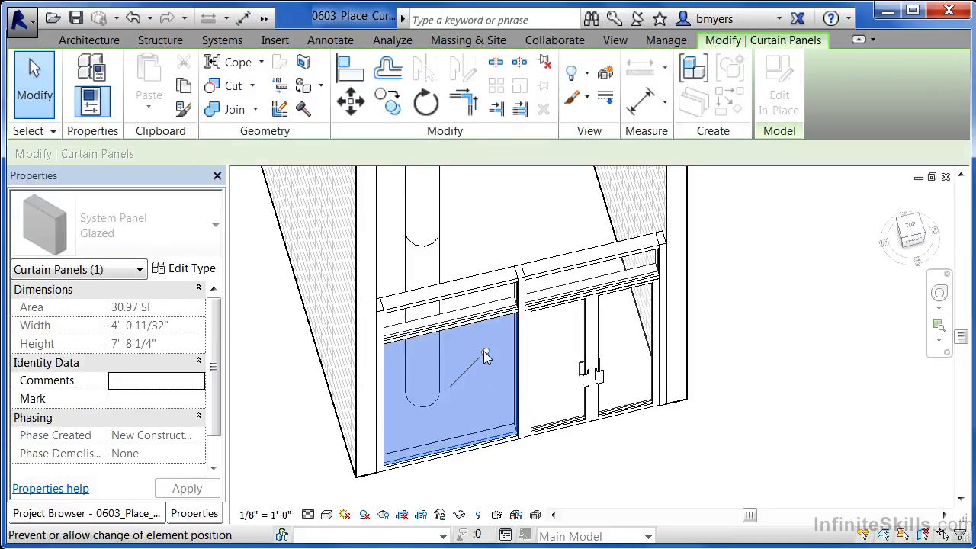
pyautogui.click(183, 254)
pyautogui.scroll(1, 180, 320)
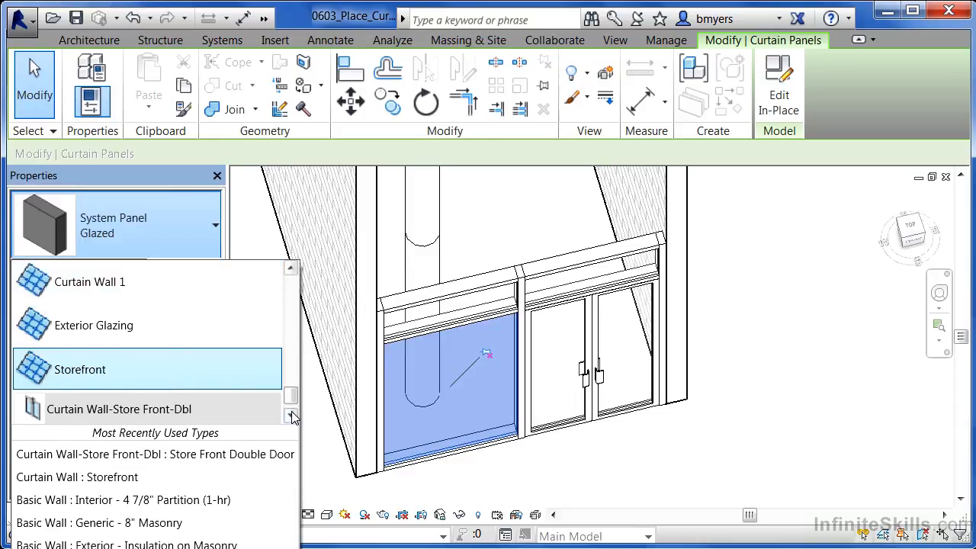
pyautogui.scroll(-1, 242, 396)
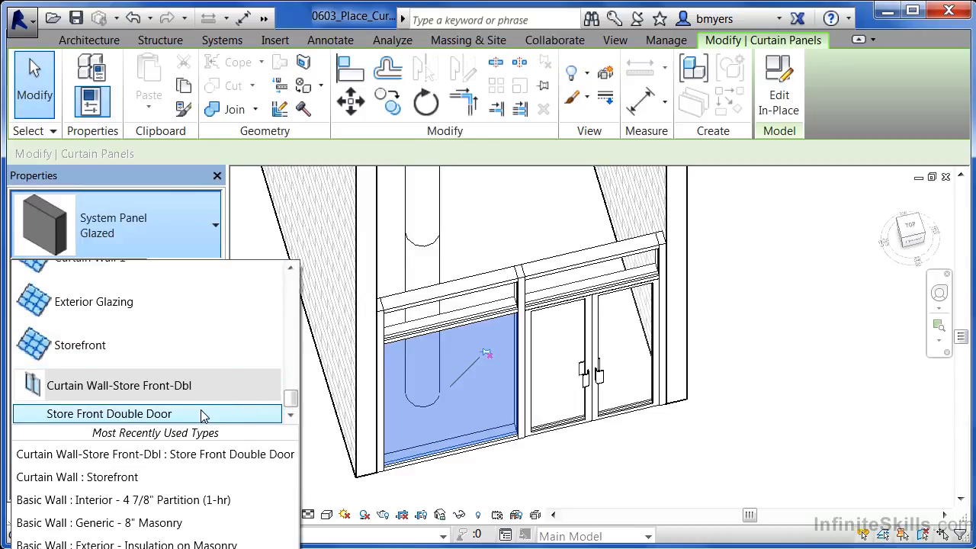